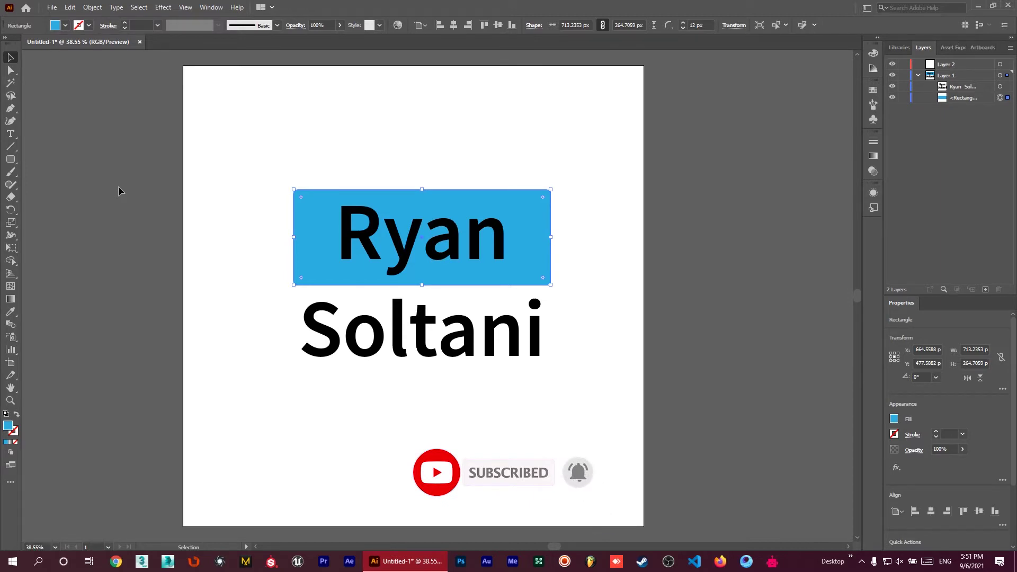
# Alt-drag a copy of the blue rectangle straight down beneath Soltani, then deselect.
pyautogui.click(119, 186)
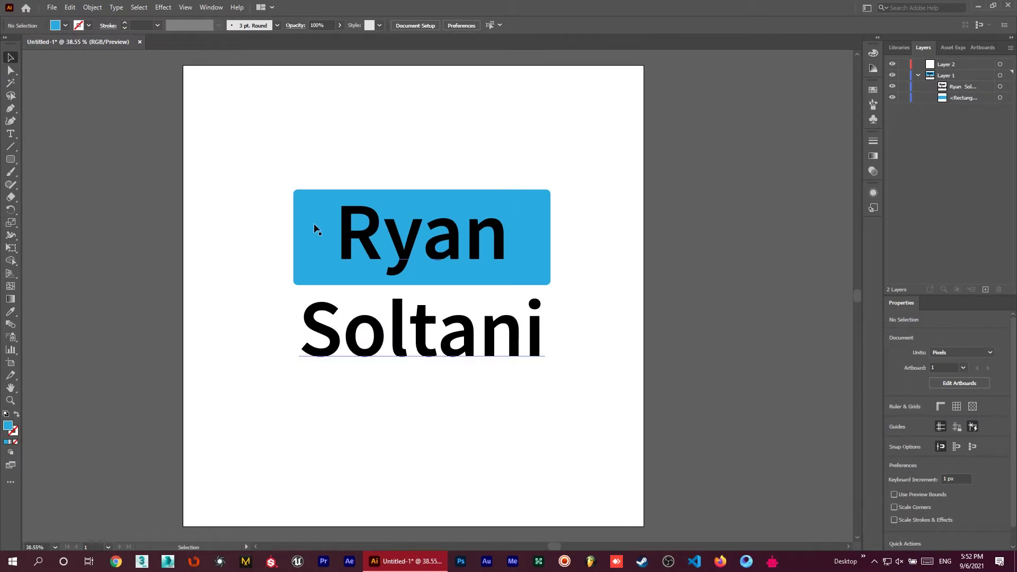
pyautogui.click(308, 204)
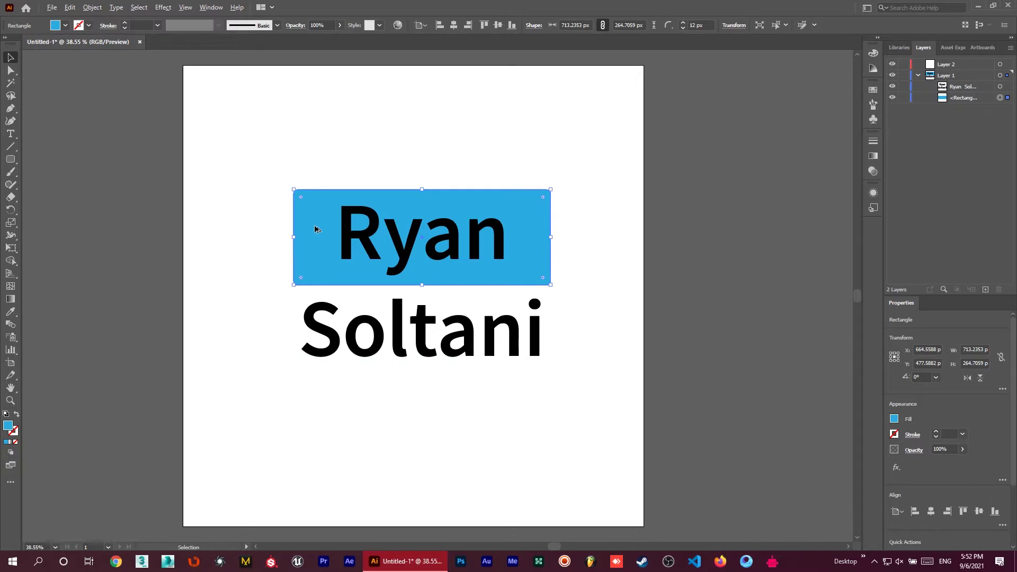
pyautogui.moveTo(315, 228); pyautogui.dragTo(318, 316)
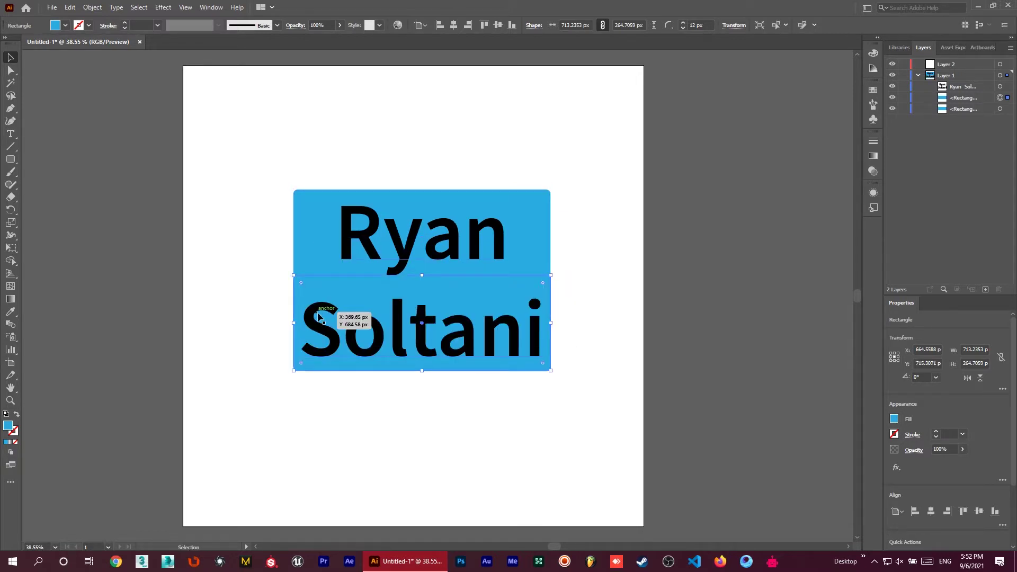
pyautogui.click(579, 253)
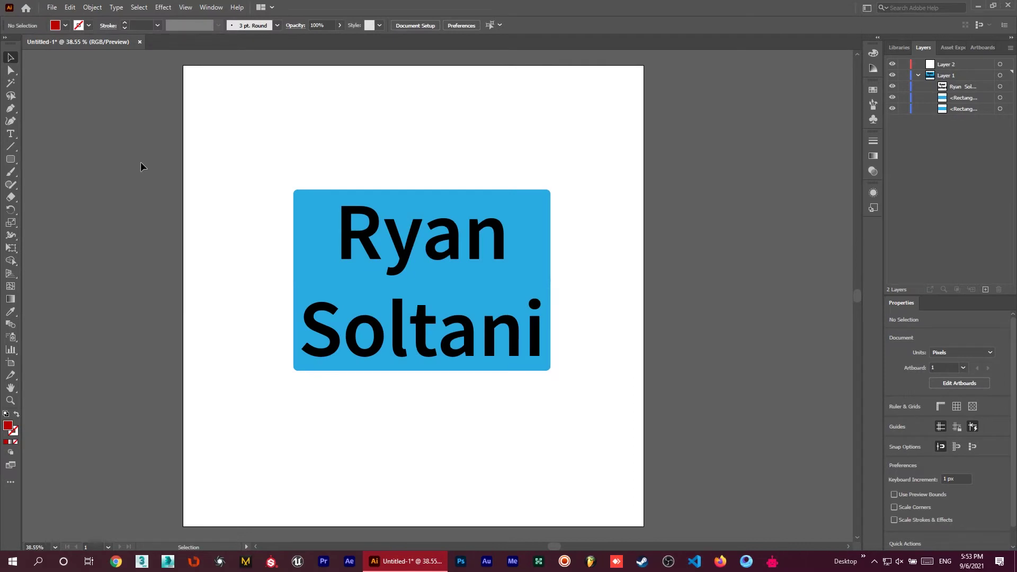
# With the Eyedropper, sample the rectangle's blue, then the text's black as fill colour.
pyautogui.click(10, 312)
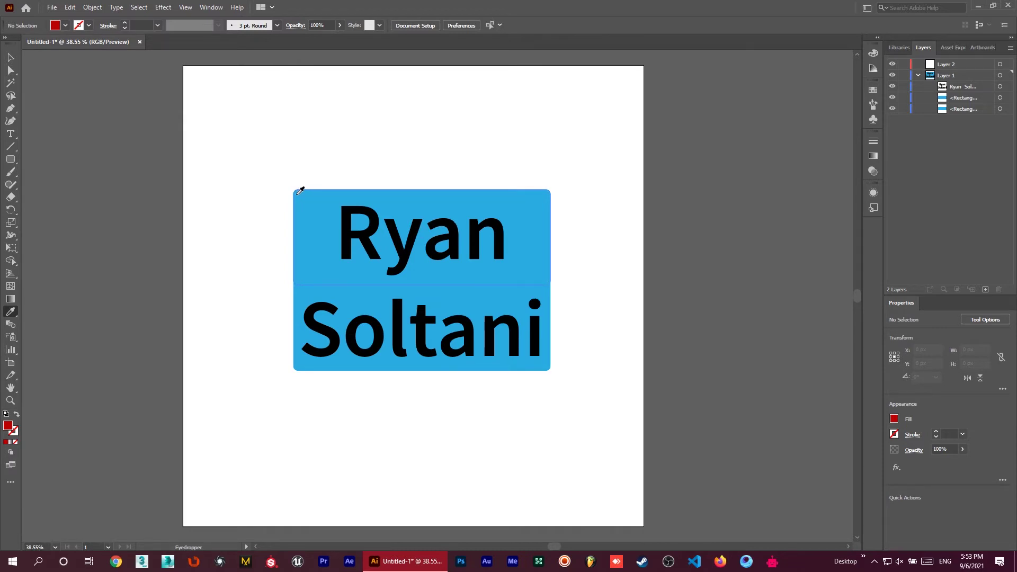
pyautogui.click(298, 192)
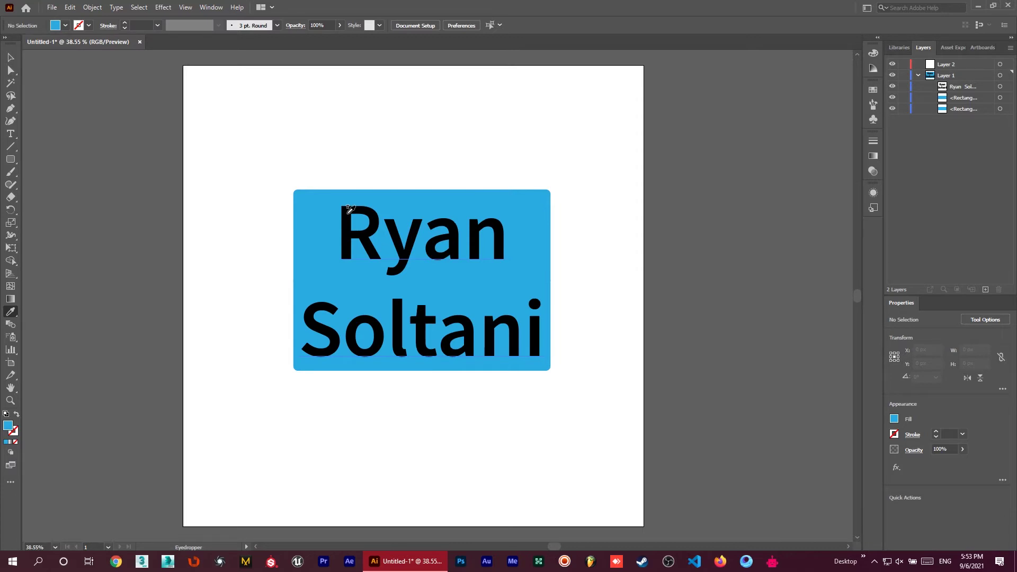
pyautogui.click(348, 211)
# Paint a short black brush stroke across the top of the artboard.
pyautogui.click(10, 172)
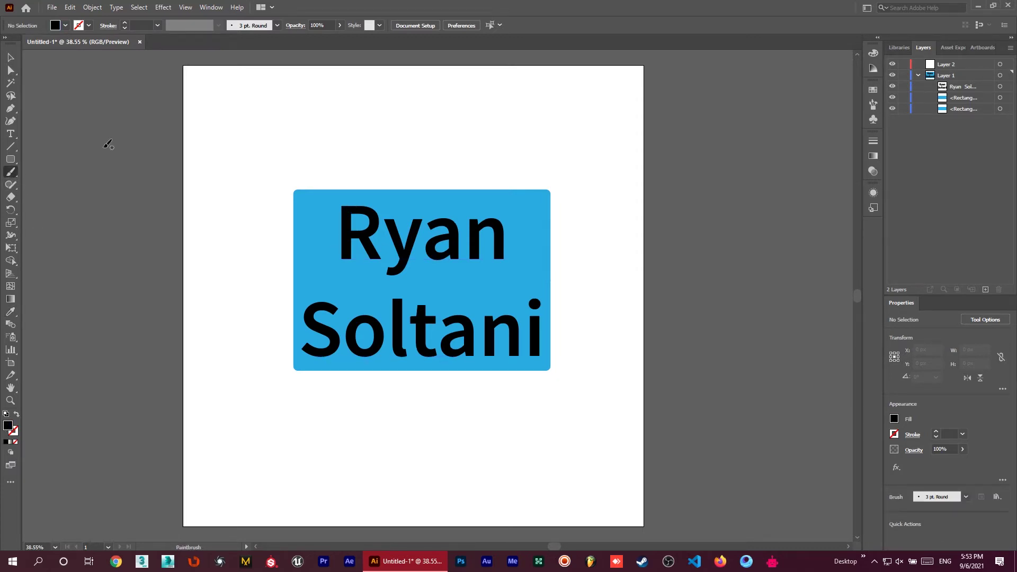
pyautogui.moveTo(268, 127); pyautogui.dragTo(346, 129)
pyautogui.moveTo(461, 129); pyautogui.dragTo(462, 128)
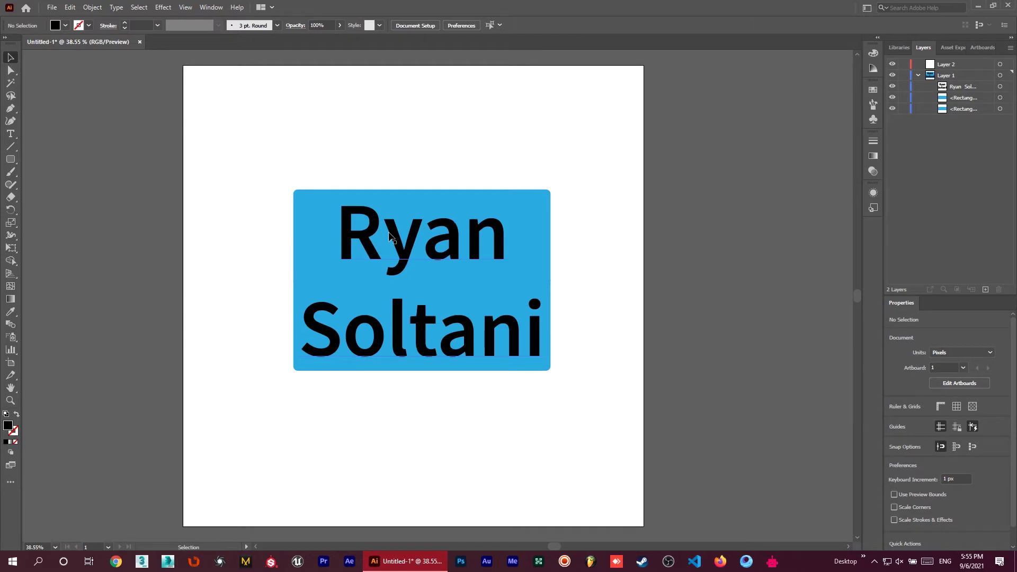
pyautogui.press('t')
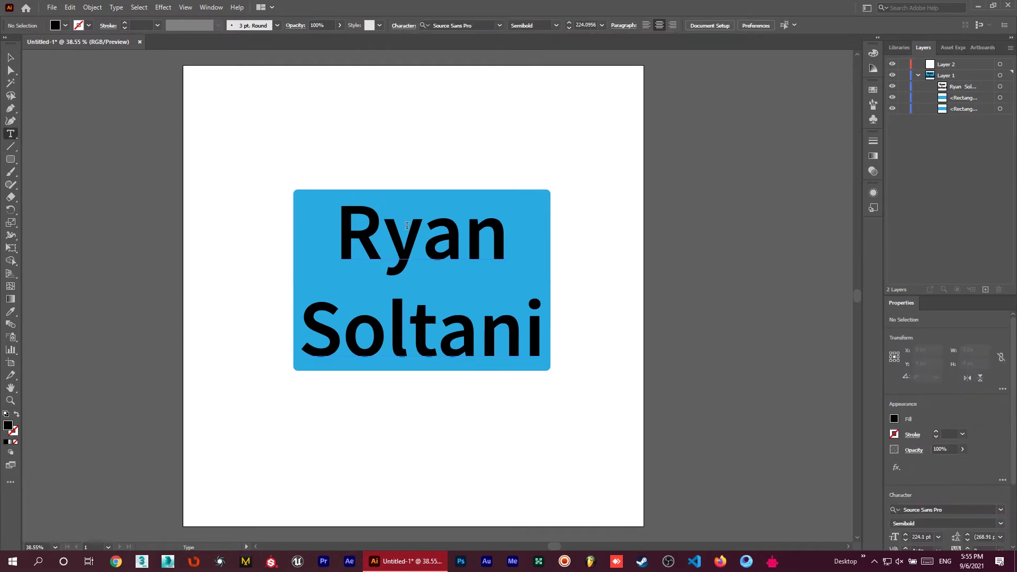
pyautogui.click(428, 256)
pyautogui.hotkey('ctrl', 'a')
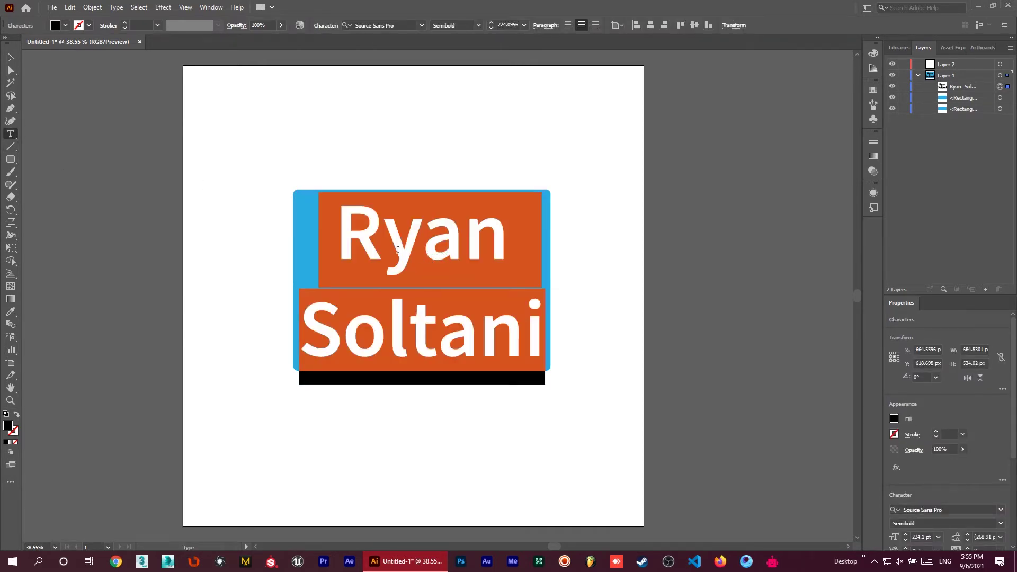
pyautogui.click(421, 246)
pyautogui.moveTo(508, 247); pyautogui.dragTo(352, 243)
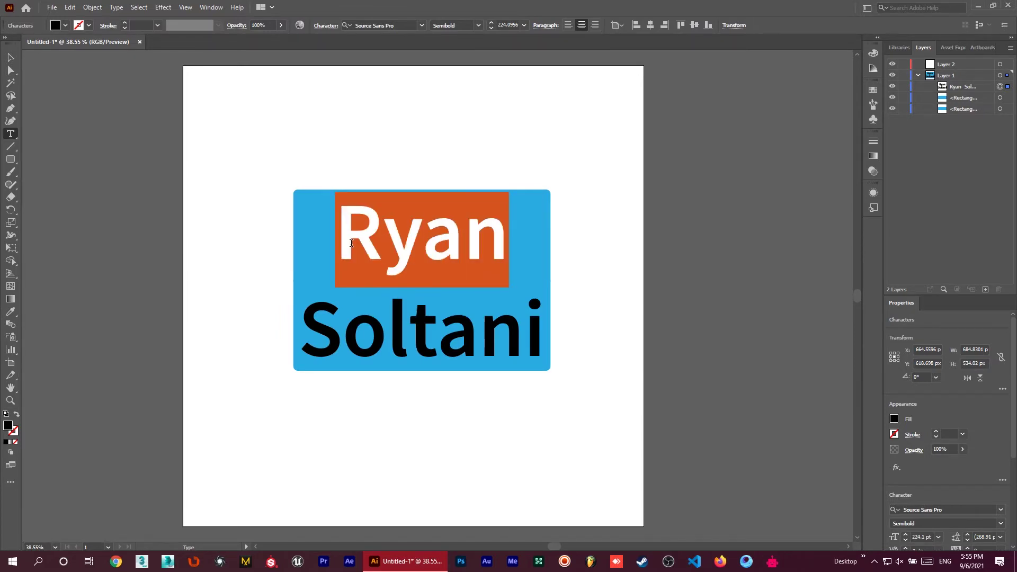
pyautogui.press('alt')
pyautogui.hotkey('alt', 'Right')
pyautogui.hotkey('alt', 'Right')
pyautogui.hotkey('alt', 'Right')
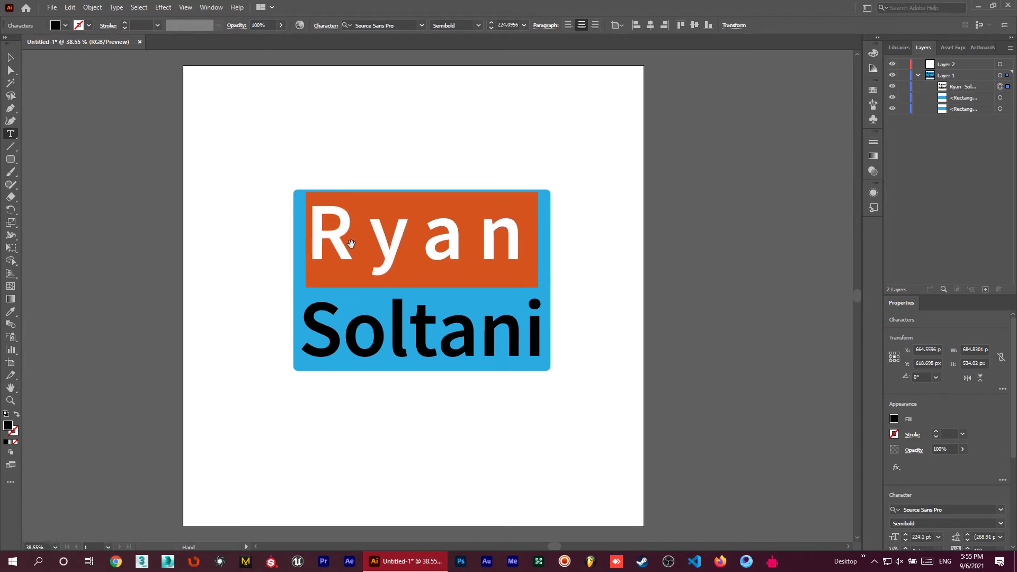
pyautogui.hotkey('alt', 'Left')
pyautogui.hotkey('alt', 'Left')
pyautogui.hotkey('alt', 'Left')
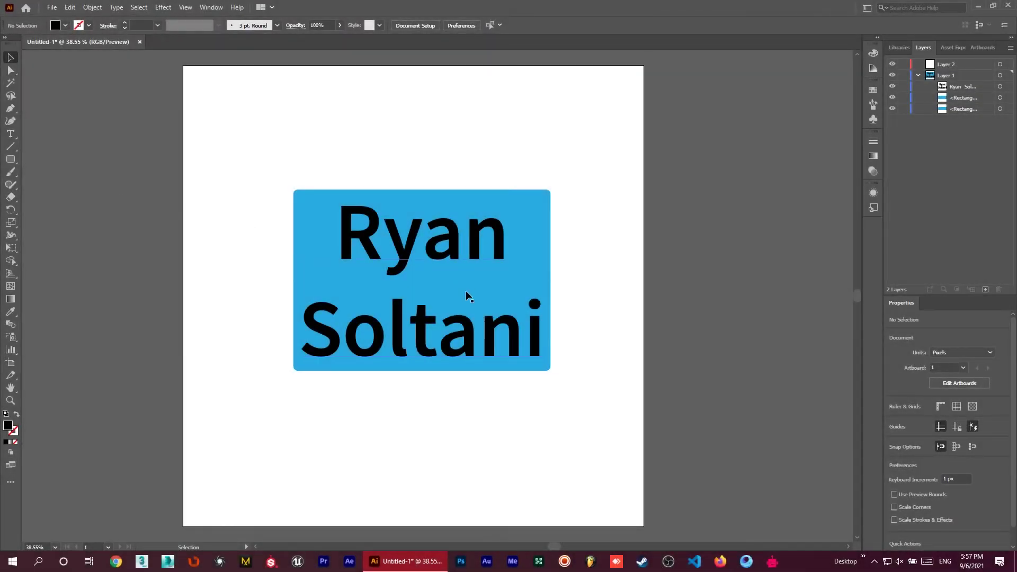
pyautogui.click(10, 134)
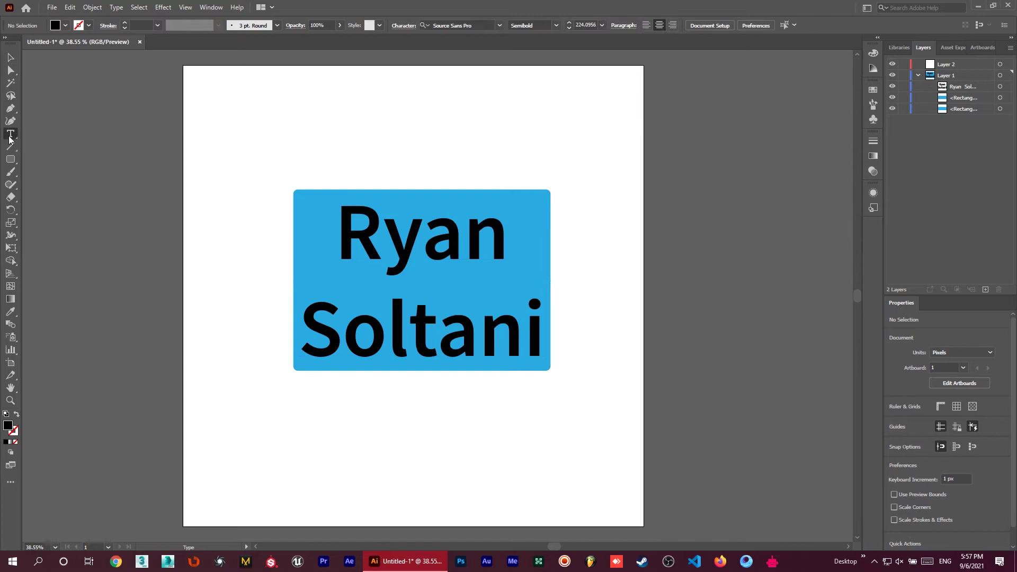
pyautogui.click(421, 227)
pyautogui.hotkey('ctrl', 'a')
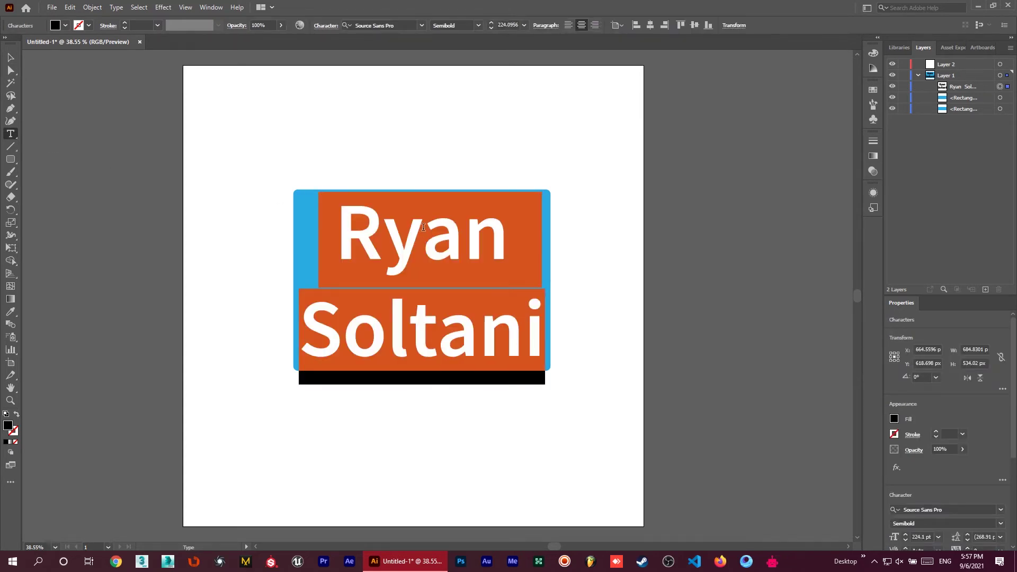
pyautogui.press('space')
pyautogui.hotkey('alt', 'Up')
pyautogui.hotkey('alt', 'Up')
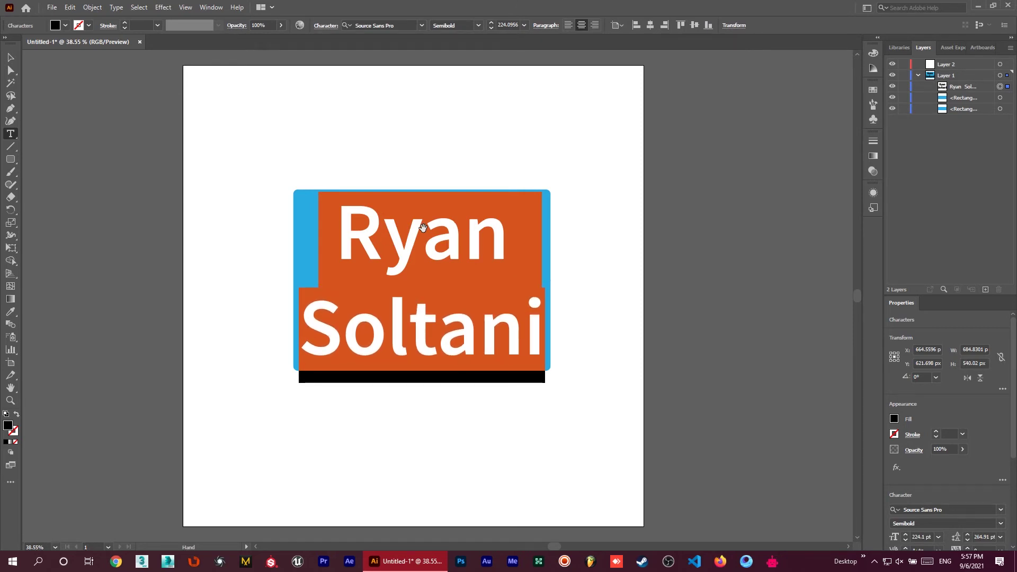
pyautogui.hotkey('alt', 'Up')
pyautogui.hotkey('alt', 'Up')
pyautogui.hotkey('alt', 'Up')
pyautogui.hotkey('alt', 'Up')
pyautogui.hotkey('alt', 'Up')
pyautogui.hotkey('alt', 'Up')
pyautogui.hotkey('alt', 'Up')
pyautogui.hotkey('alt', 'Up')
pyautogui.hotkey('alt', 'Up')
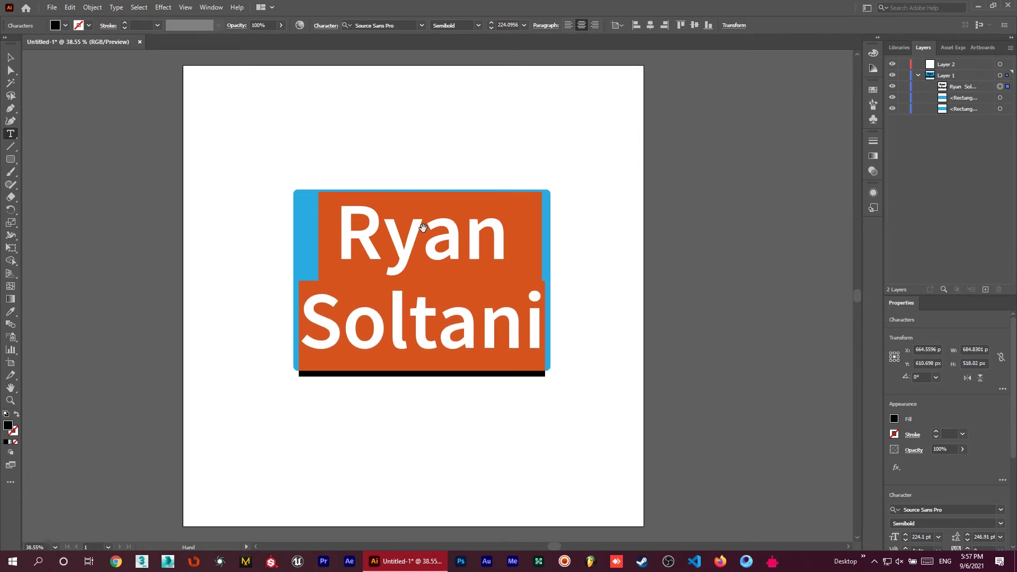
pyautogui.hotkey('alt', 'Up')
pyautogui.hotkey('alt', 'Up')
pyautogui.hotkey('alt', 'Up')
pyautogui.hotkey('alt', 'Up')
pyautogui.hotkey('alt', 'Up')
pyautogui.hotkey('alt', 'Up')
pyautogui.hotkey('alt', 'Up')
pyautogui.hotkey('alt', 'Up')
pyautogui.hotkey('alt', 'Up')
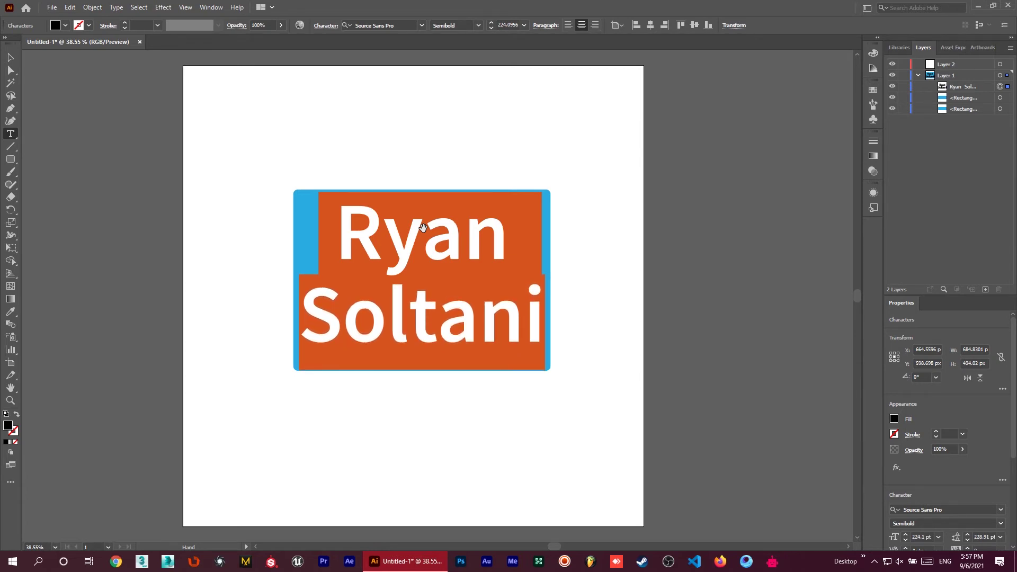
pyautogui.hotkey('alt', 'Down')
pyautogui.hotkey('alt', 'Down')
pyautogui.hotkey('alt', 'Down')
pyautogui.hotkey('alt', 'Down')
pyautogui.hotkey('alt', 'Down')
pyautogui.hotkey('alt', 'Down')
pyautogui.hotkey('alt', 'Down')
pyautogui.hotkey('alt', 'Down')
pyautogui.hotkey('alt', 'Down')
pyautogui.hotkey('alt', 'Down')
pyautogui.hotkey('alt', 'Down')
pyautogui.hotkey('alt', 'Down')
pyautogui.hotkey('alt', 'Down')
pyautogui.hotkey('alt', 'Down')
pyautogui.hotkey('alt', 'Down')
pyautogui.hotkey('alt', 'Down')
pyautogui.hotkey('alt', 'Down')
pyautogui.hotkey('alt', 'Down')
pyautogui.hotkey('alt', 'Down')
pyautogui.hotkey('alt', 'Down')
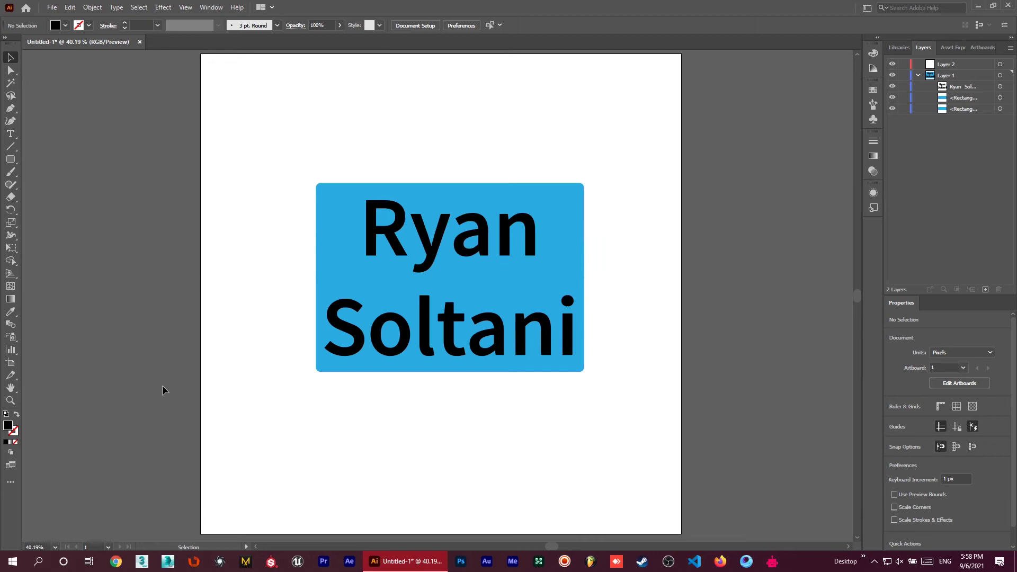
pyautogui.press('z')
pyautogui.click(448, 249)
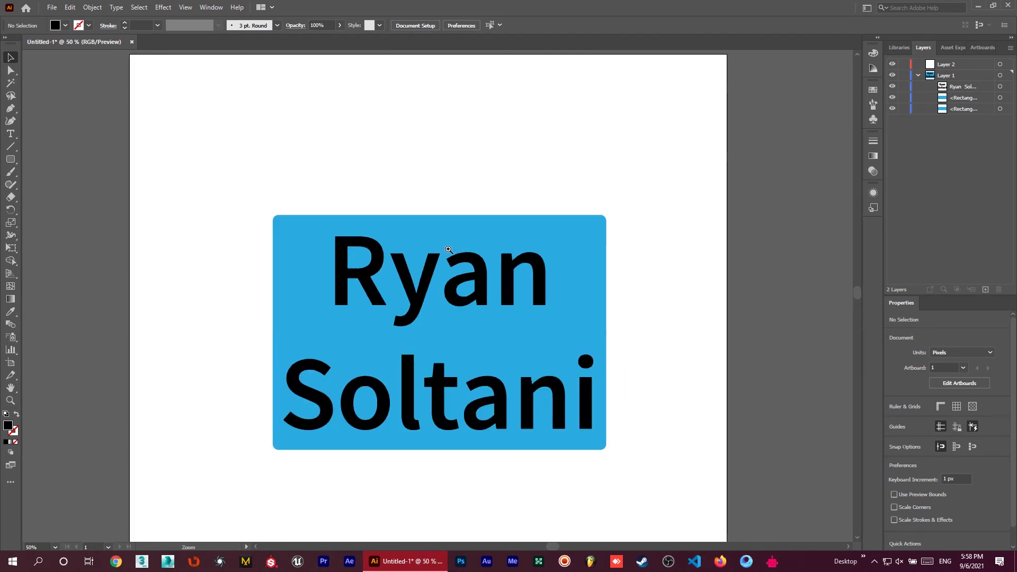
pyautogui.click(436, 337)
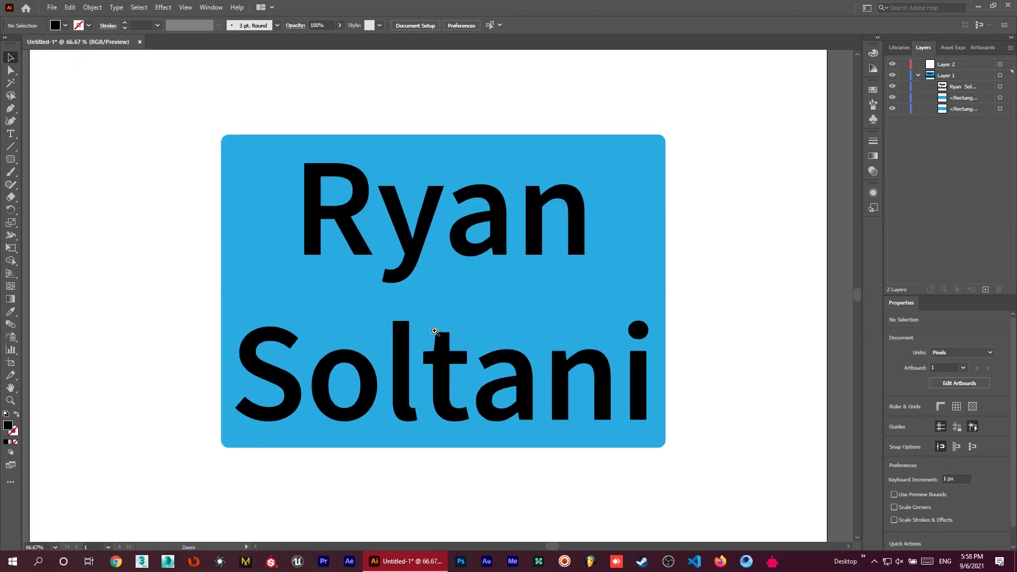
pyautogui.press('v')
pyautogui.press('a')
pyautogui.press('alt')
pyautogui.keyDown('ctrl'); pyautogui.keyDown('alt'); pyautogui.click(432, 269); pyautogui.keyUp('alt'); pyautogui.keyUp('ctrl')
pyautogui.keyDown('ctrl'); pyautogui.keyDown('alt'); pyautogui.click(433, 269); pyautogui.keyUp('alt'); pyautogui.keyUp('ctrl')
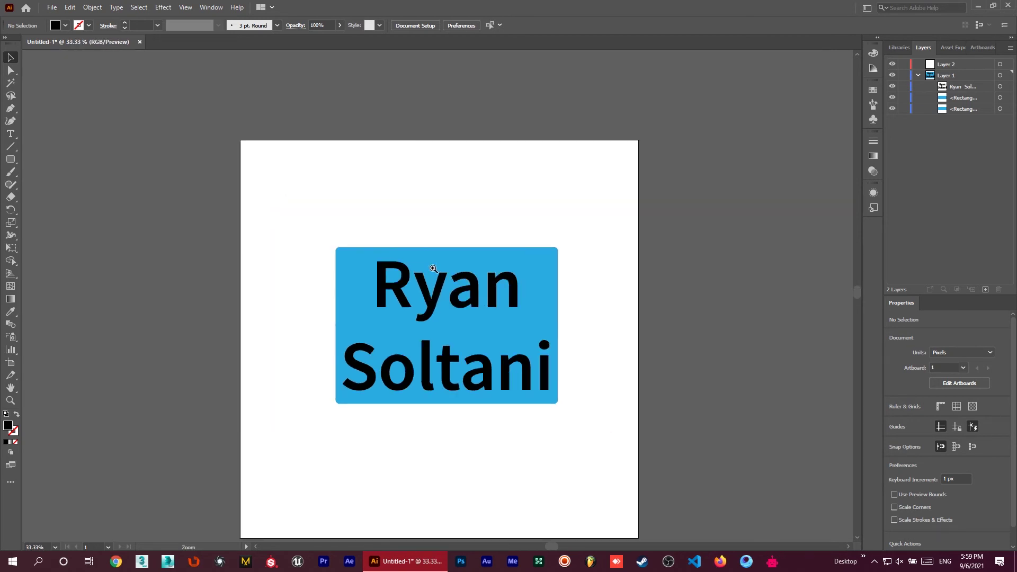
pyautogui.keyDown('ctrl'); pyautogui.click(433, 269); pyautogui.keyUp('ctrl')
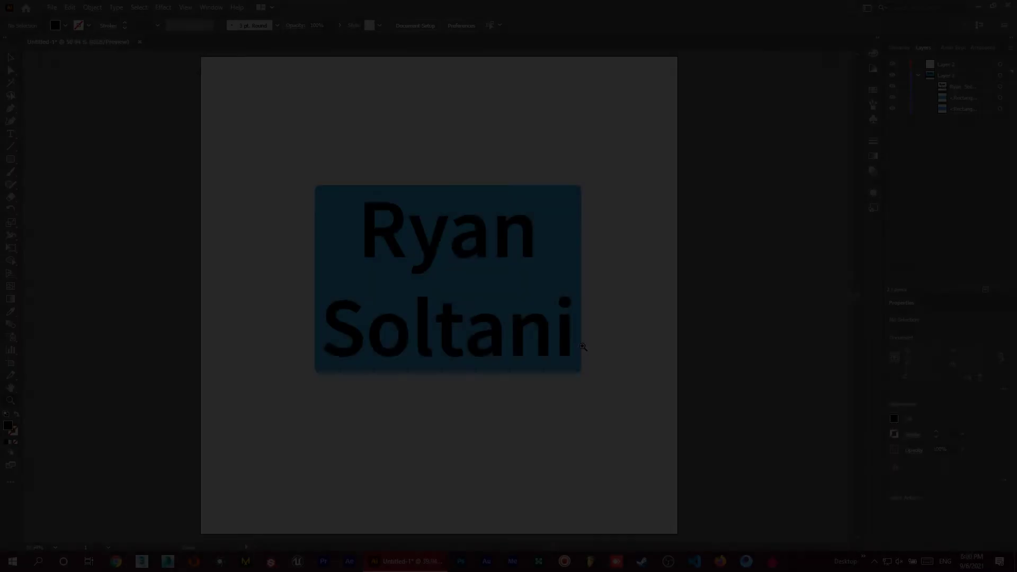